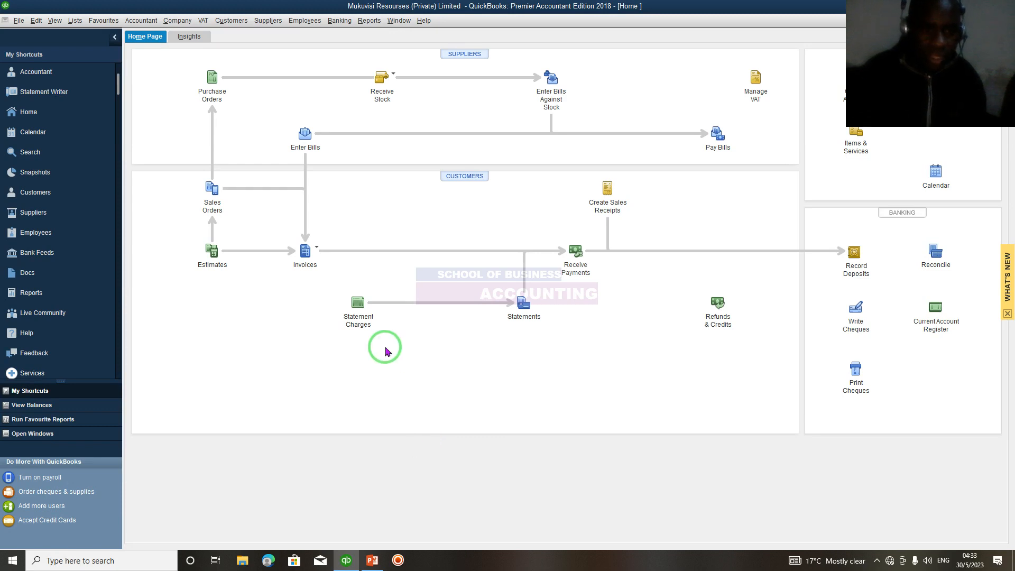
click(240, 21)
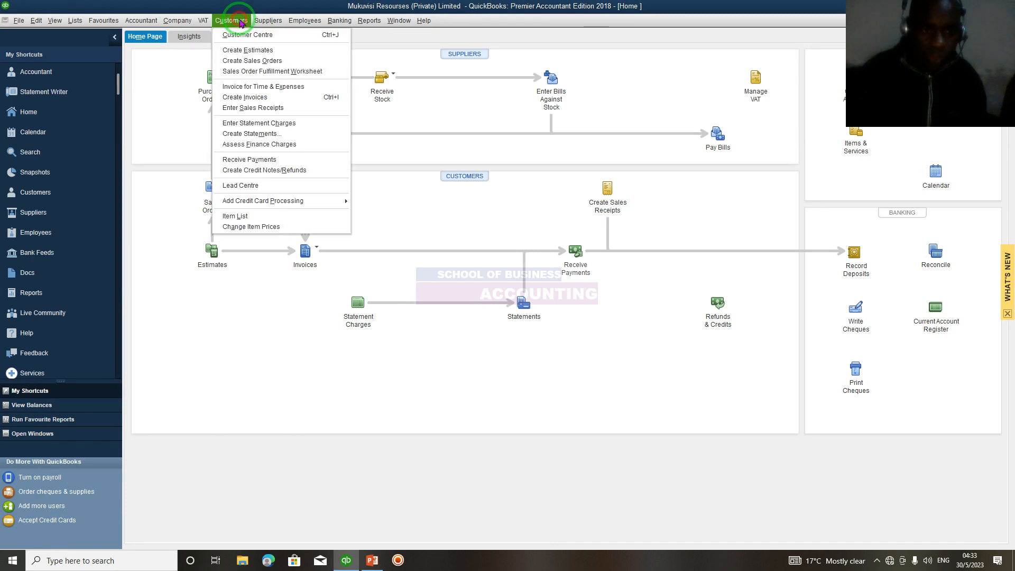
click(234, 53)
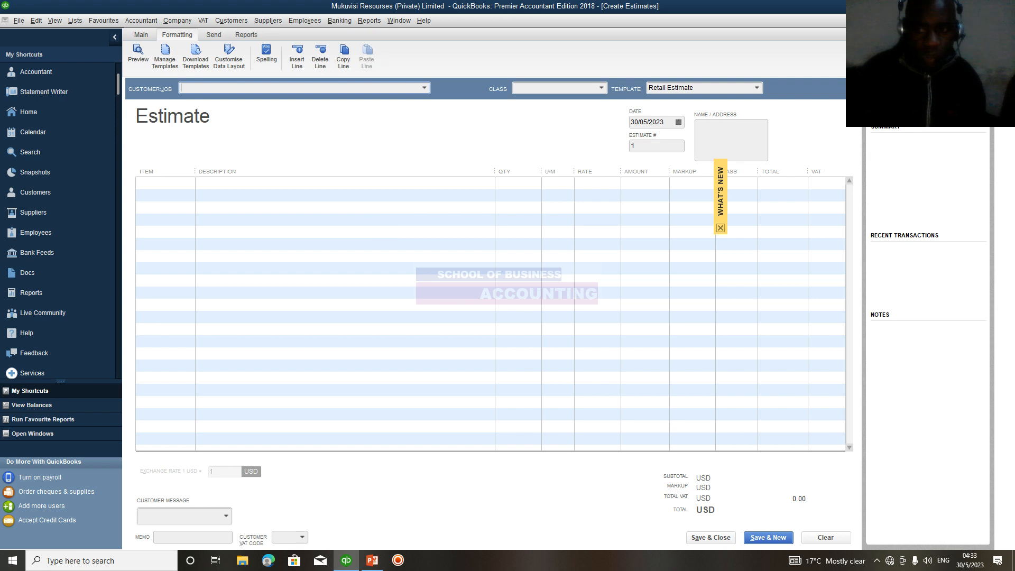
click(1007, 21)
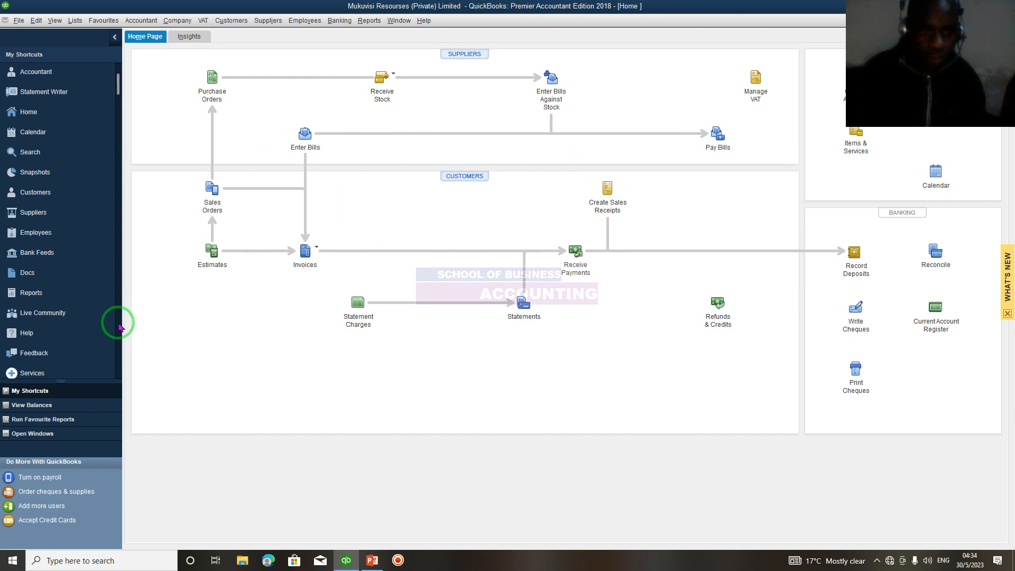
Start a new estimate for the customer Southern Stone Enterprises and assign it to the Mutare Branch class.
click(213, 256)
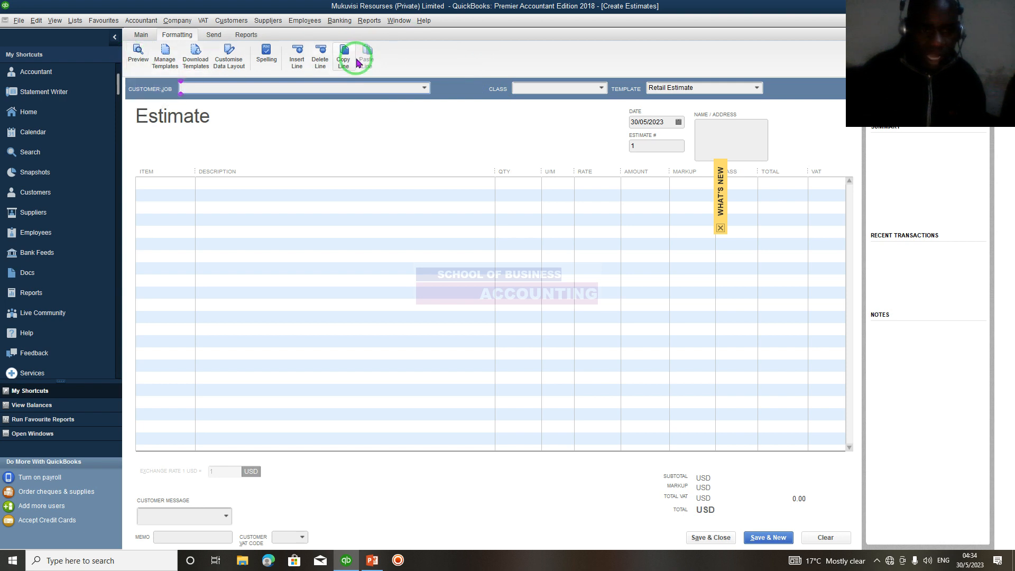
click(139, 35)
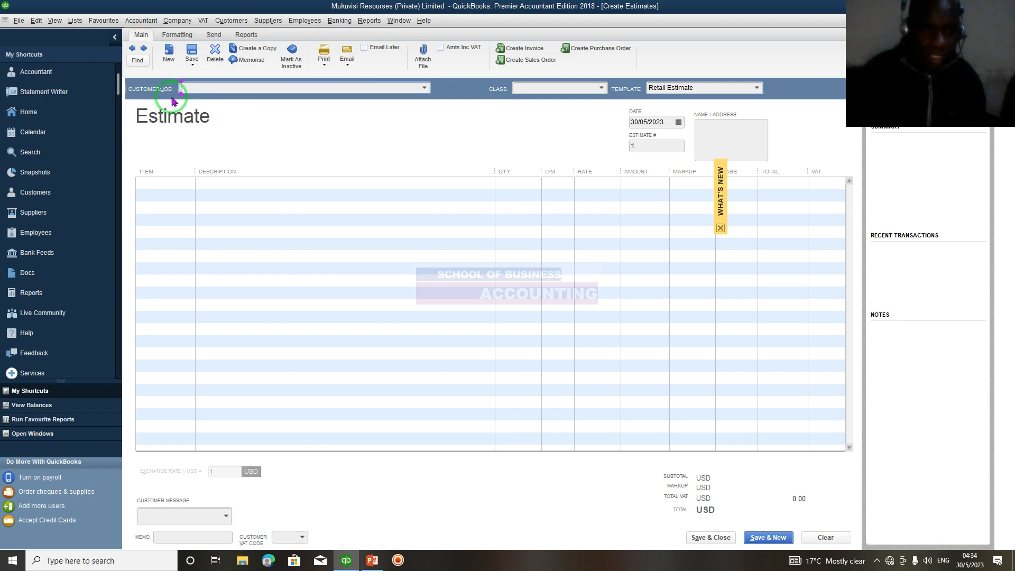
click(426, 89)
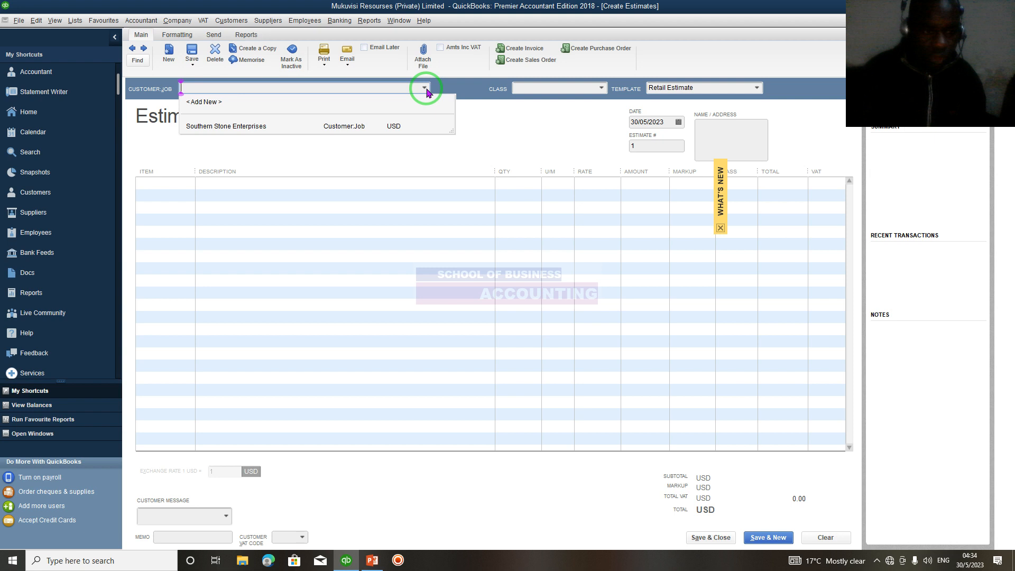
click(425, 88)
click(425, 89)
click(216, 127)
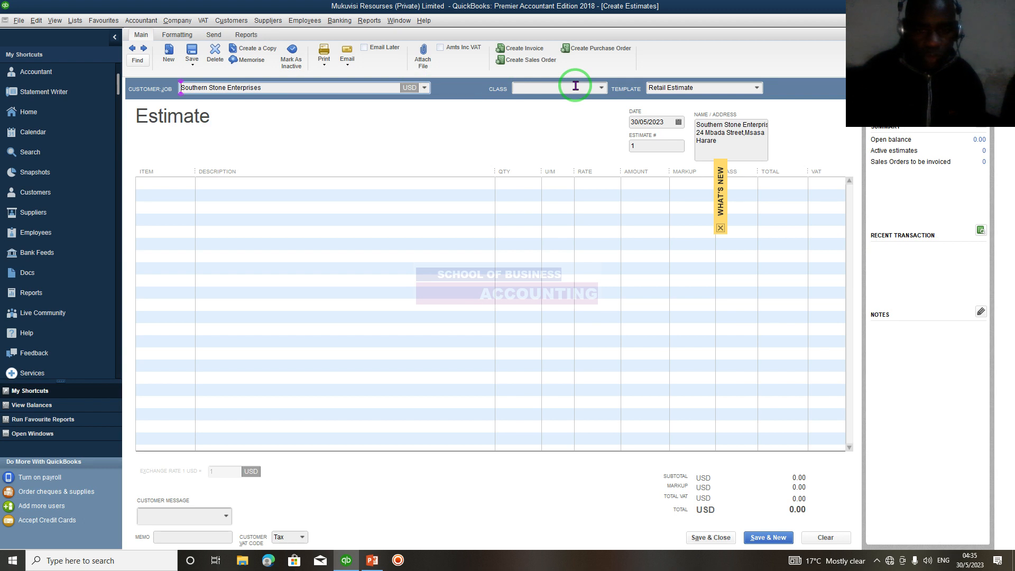
click(602, 90)
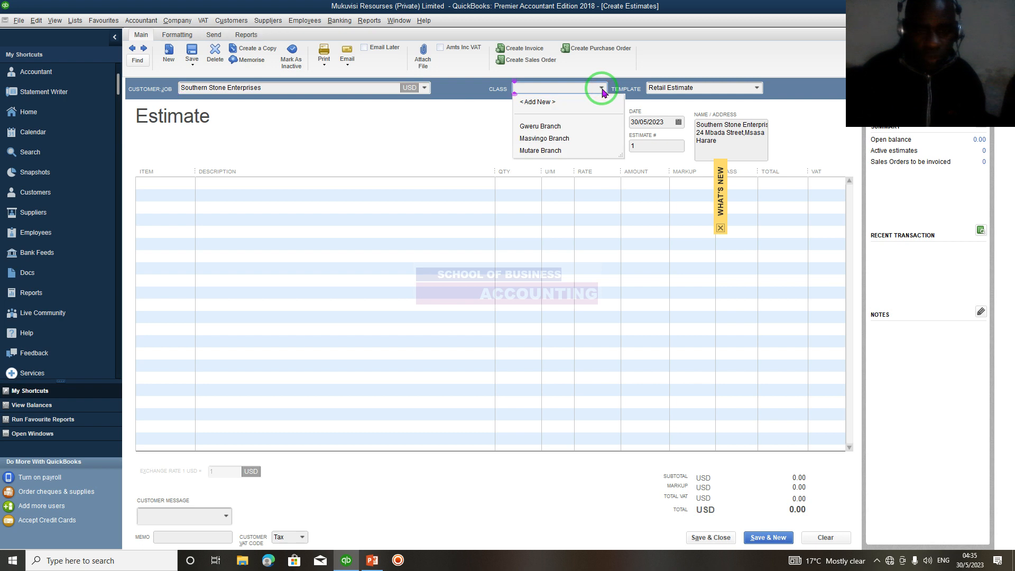
click(544, 151)
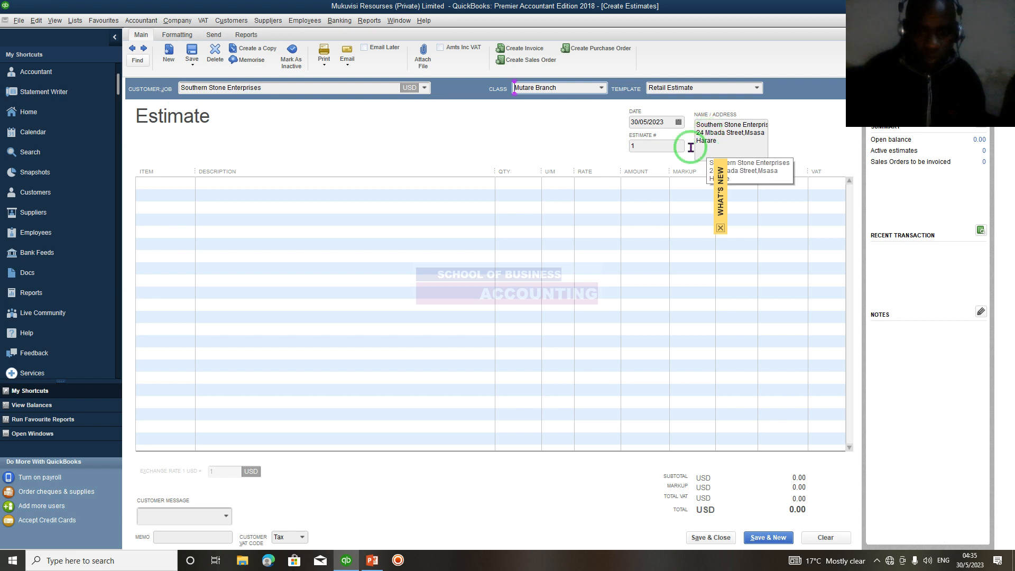
Set the estimate number to QUOTE001 and dismiss the What's New banner covering the form.
click(636, 144)
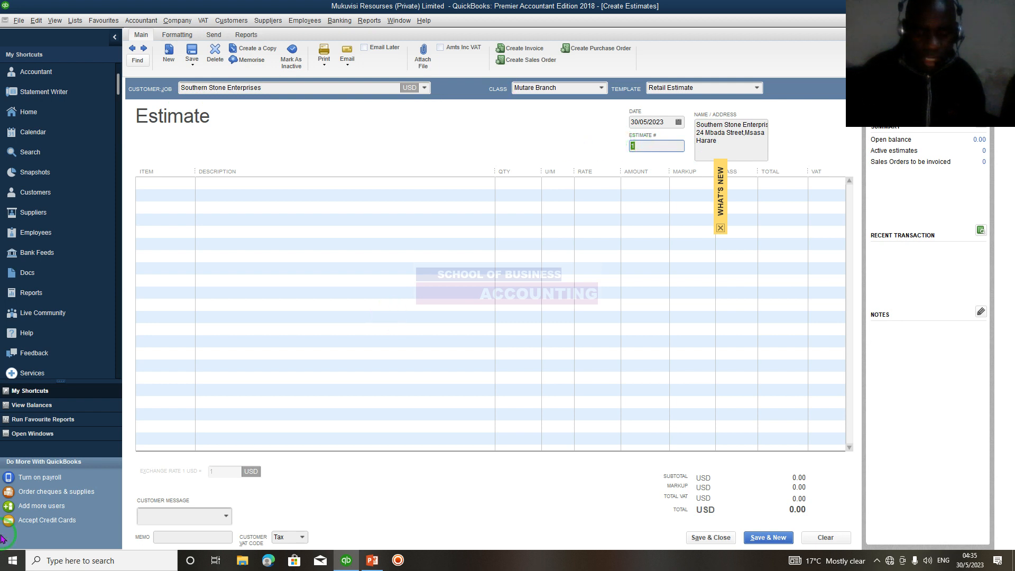
key(Tab)
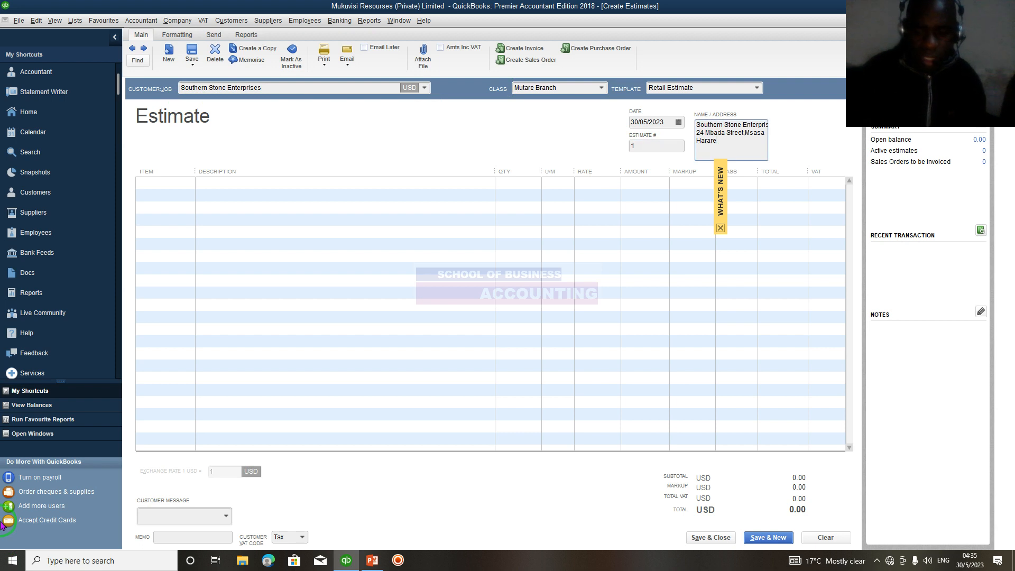
key(Tab)
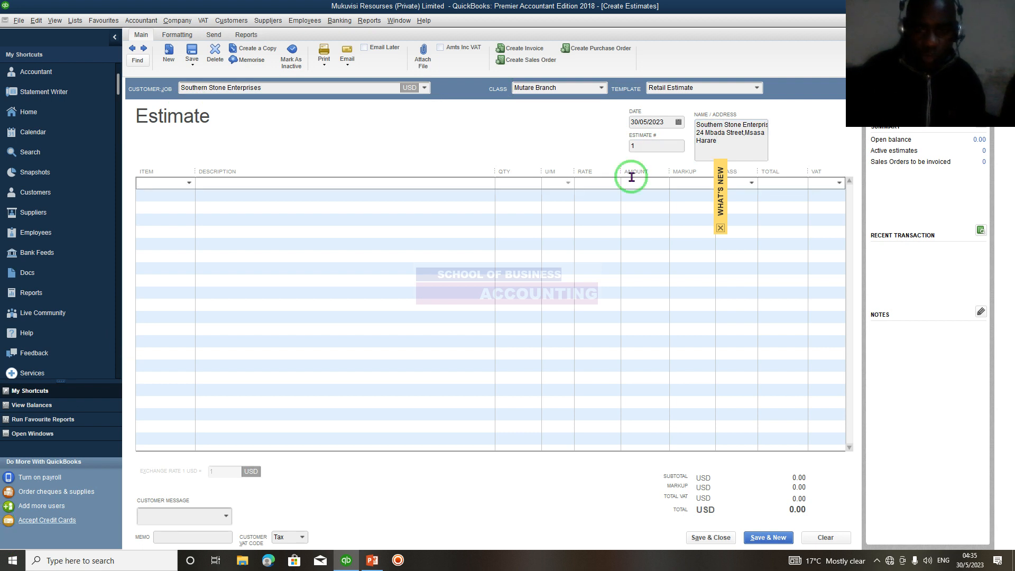
click(646, 147)
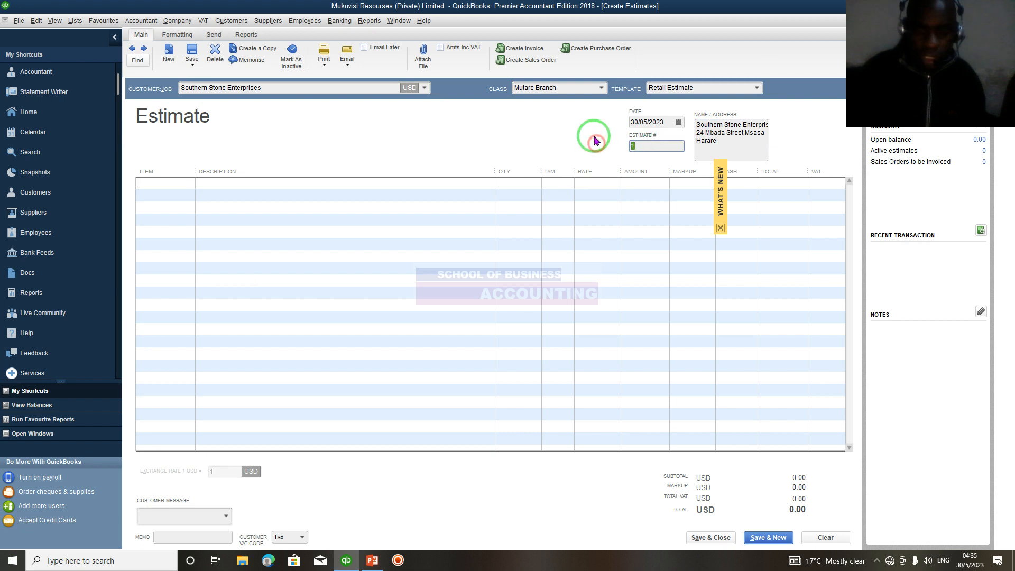
text(quo)
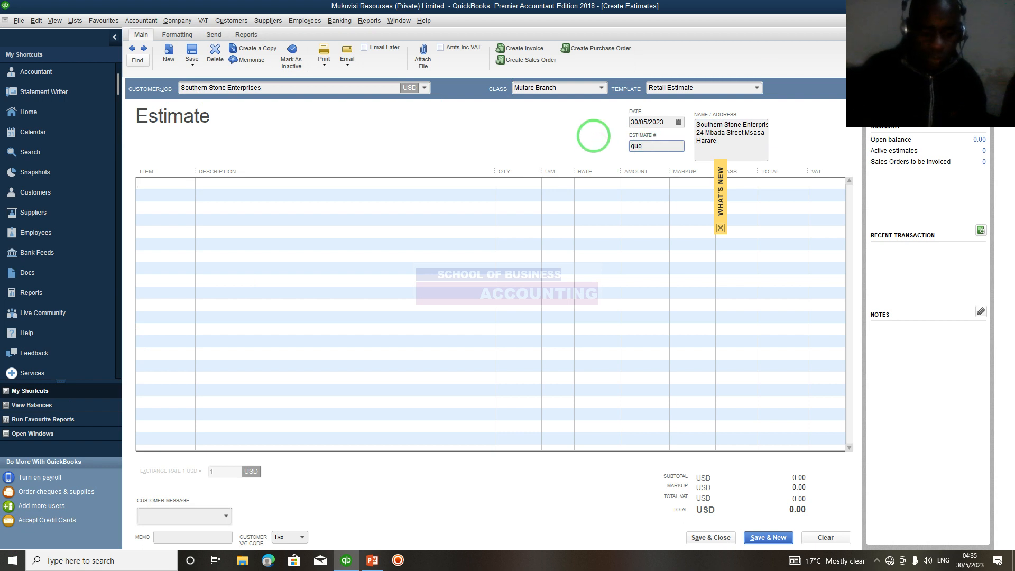
text(te)
key(BackSpace)
text(QUOTE001)
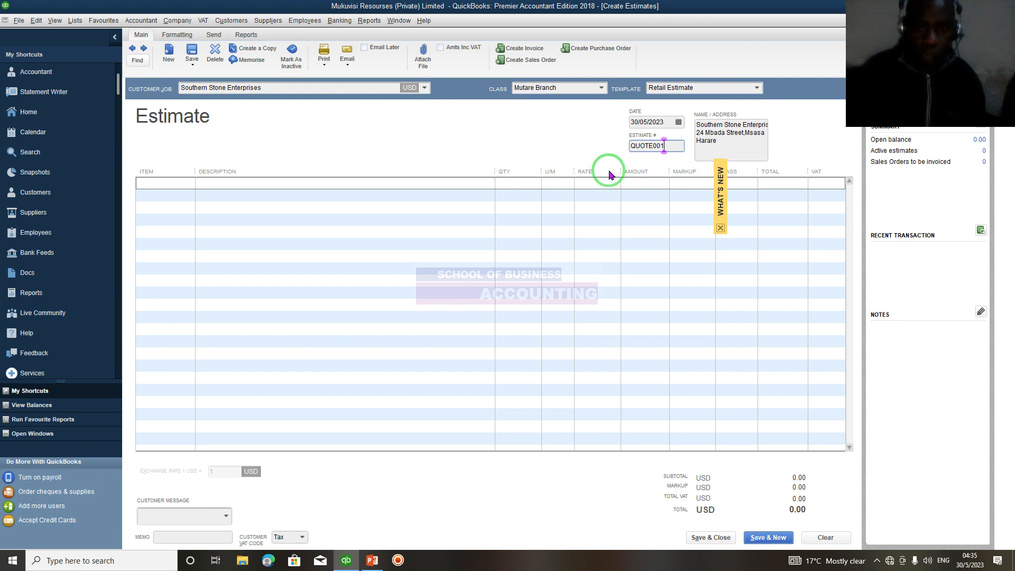
click(721, 228)
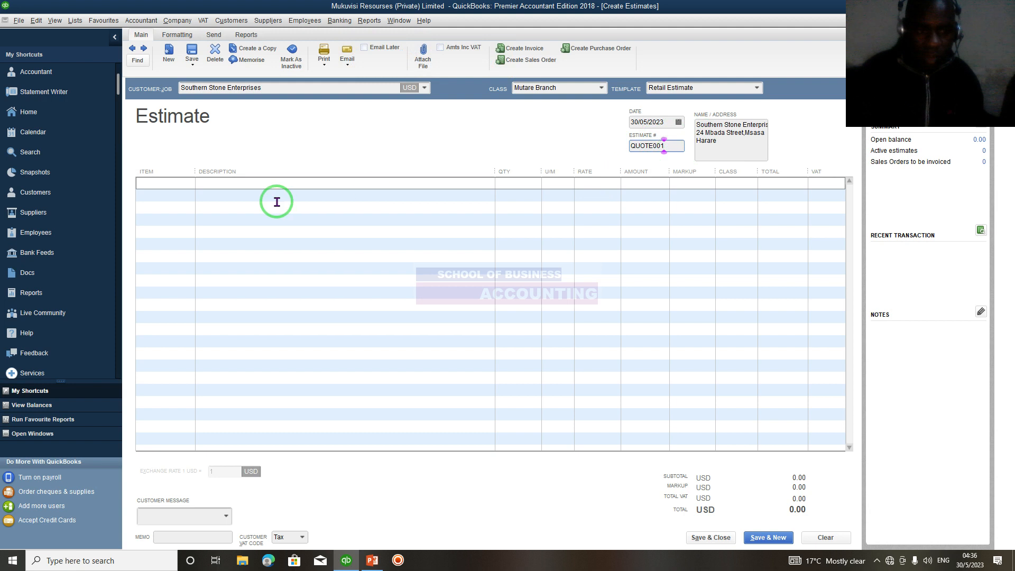
Add the stock item QUAR001 (Quarry Dust) to the estimate's first line with a quantity of 1000.
click(186, 181)
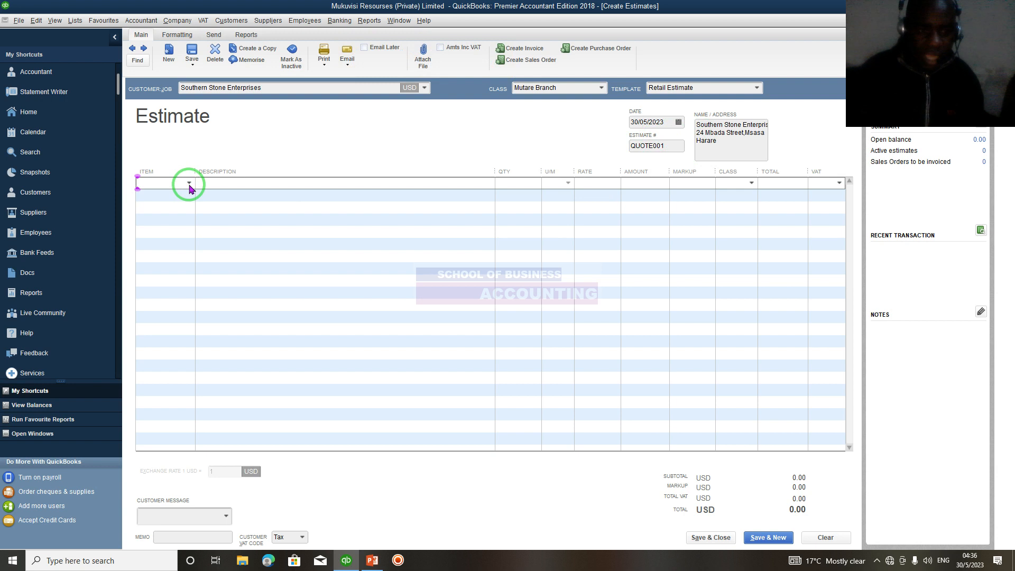
click(189, 183)
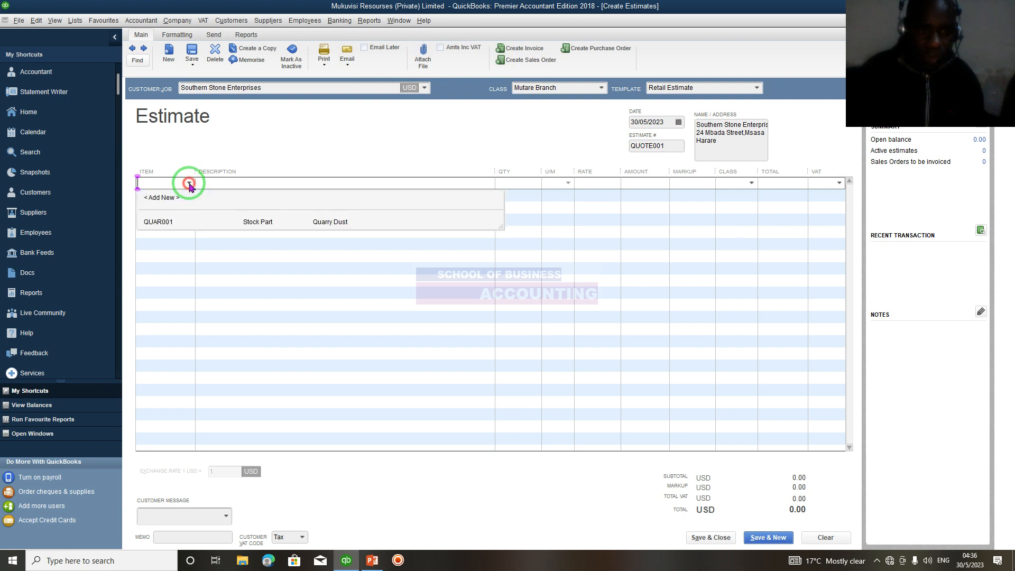
click(191, 226)
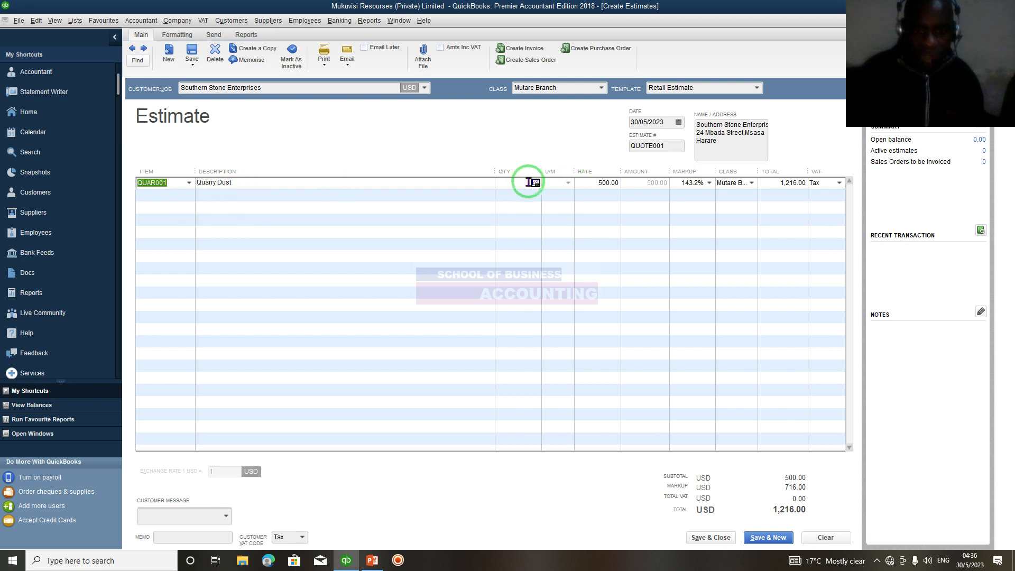
click(513, 184)
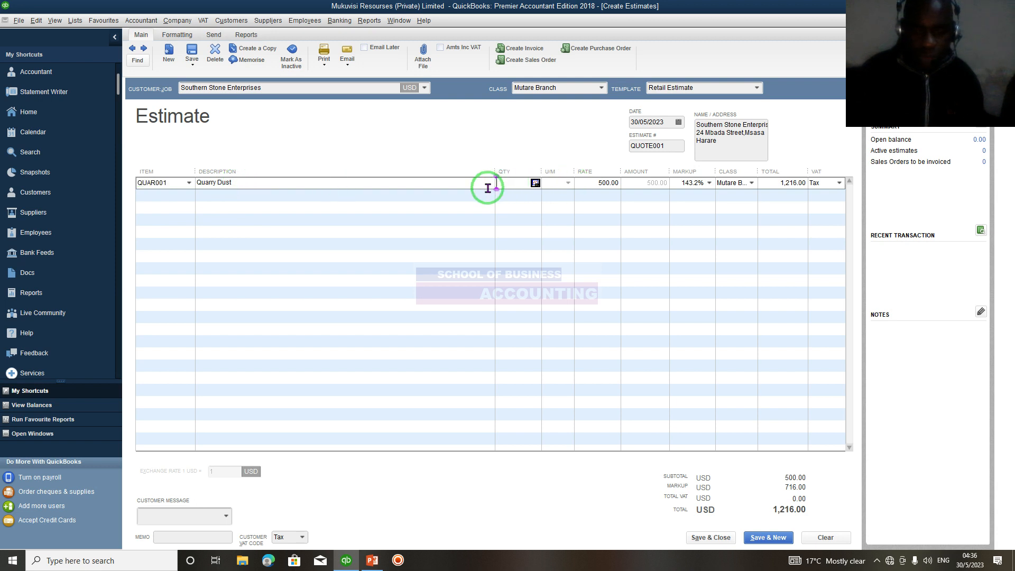
text(1000)
key(Tab)
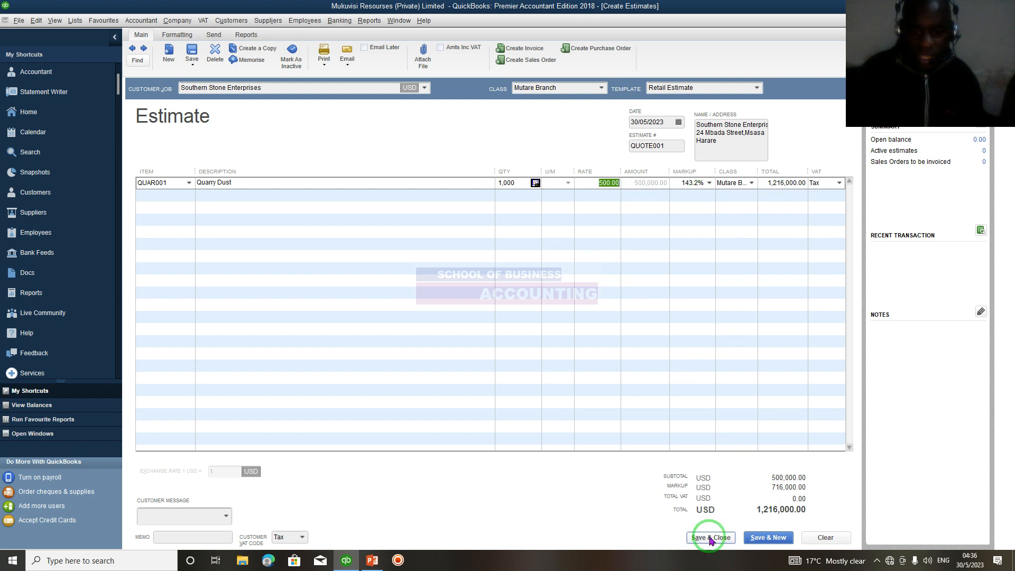
Preview the printed version of the estimate and return to the estimate form.
click(326, 66)
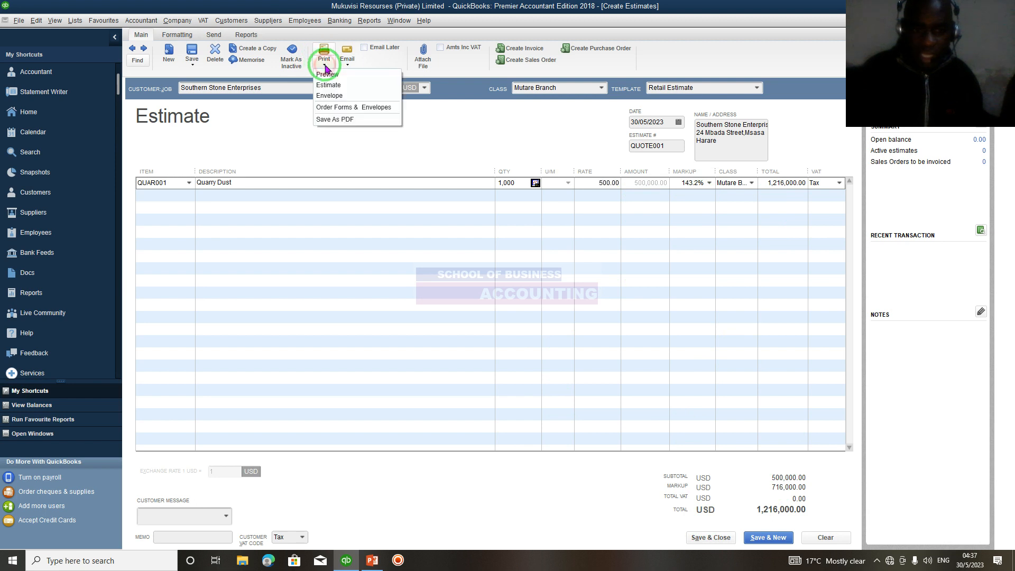
click(326, 74)
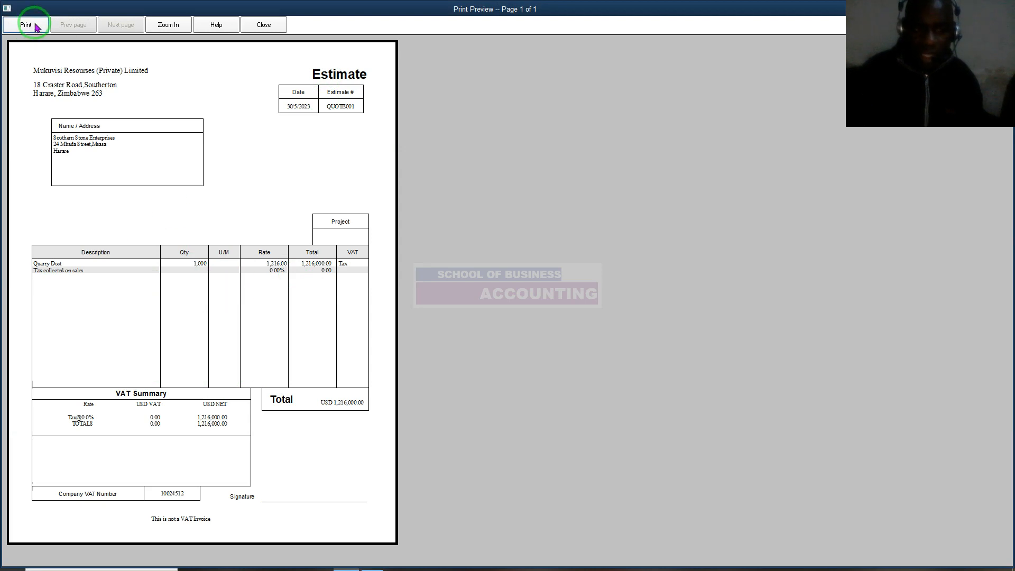
click(262, 27)
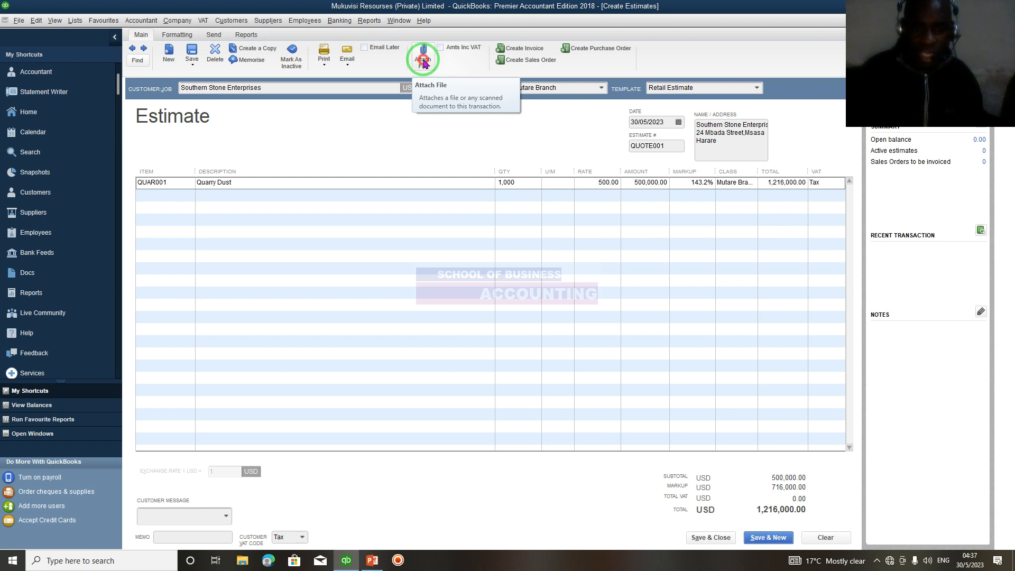
Try to attach a file but decline the closed-period change, and save and close the estimate, accepting the change.
click(423, 63)
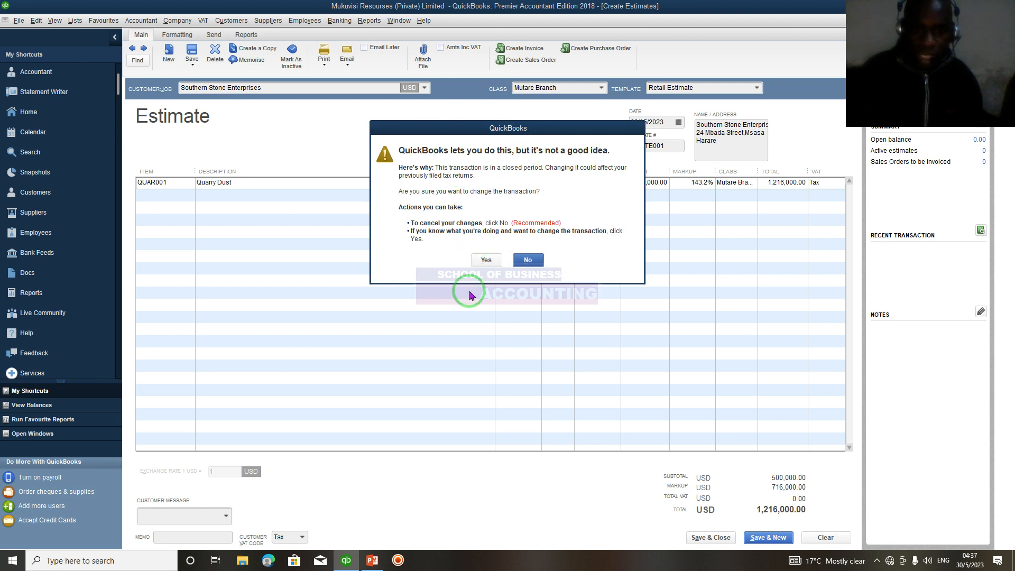
click(531, 259)
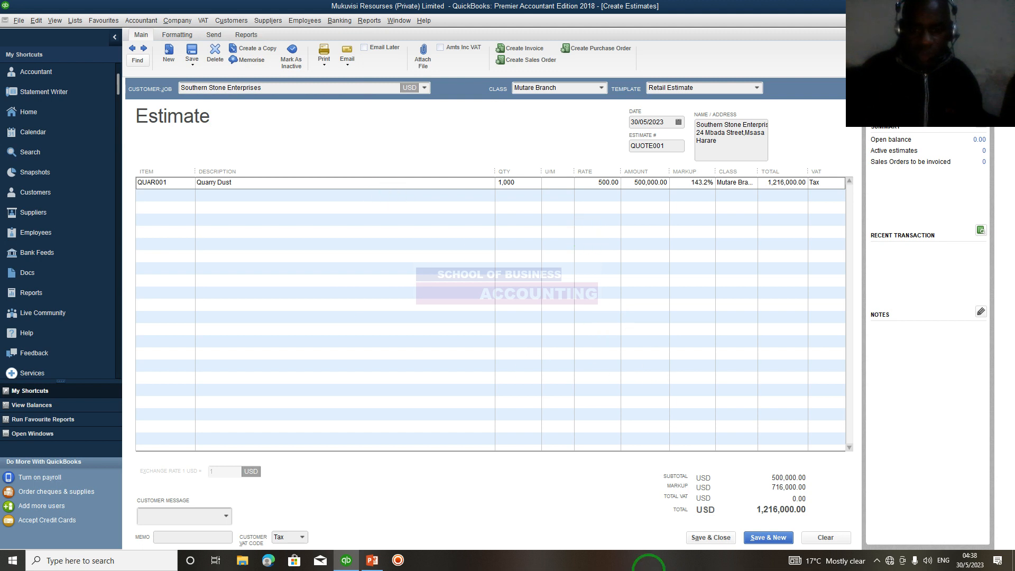
click(712, 538)
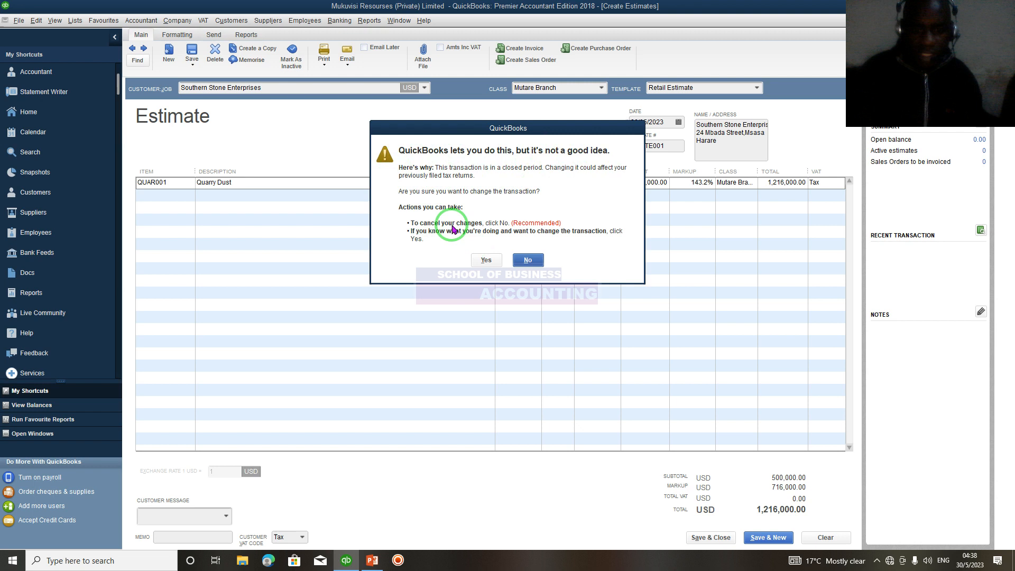
click(478, 261)
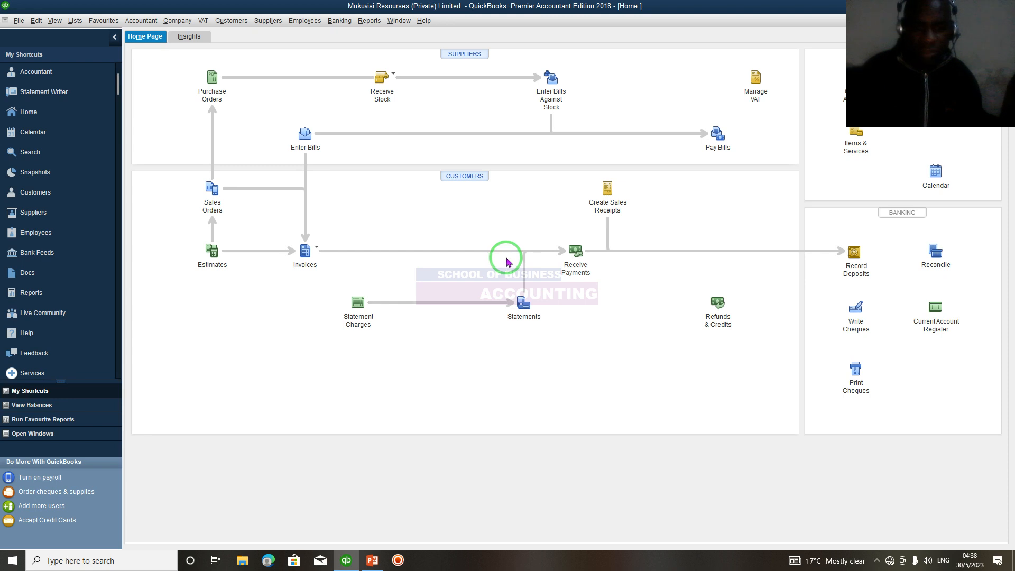
View Southern Stone Enterprises' transactions in the Customer Centre, widening the customer list's Name column.
click(236, 22)
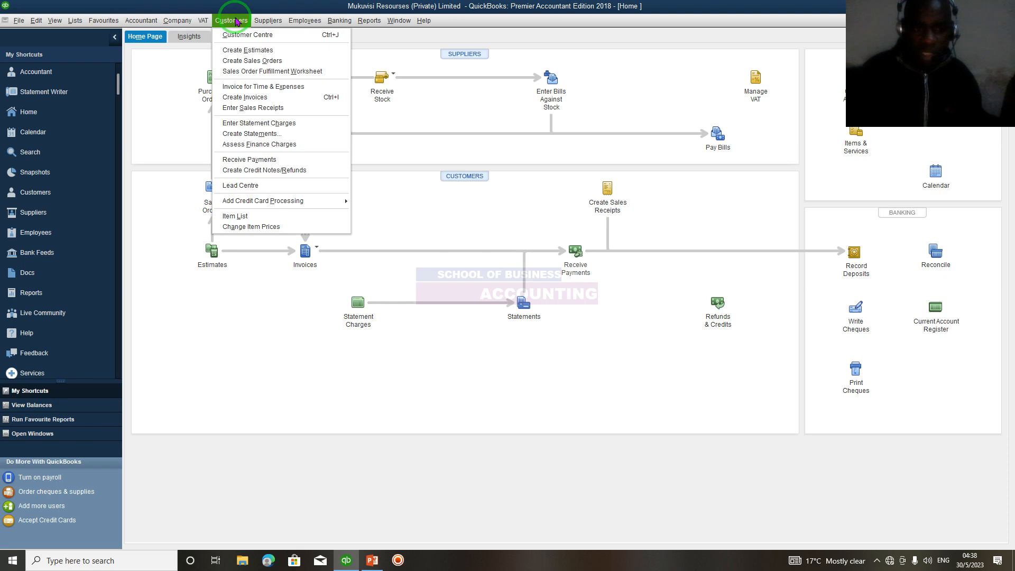
click(233, 36)
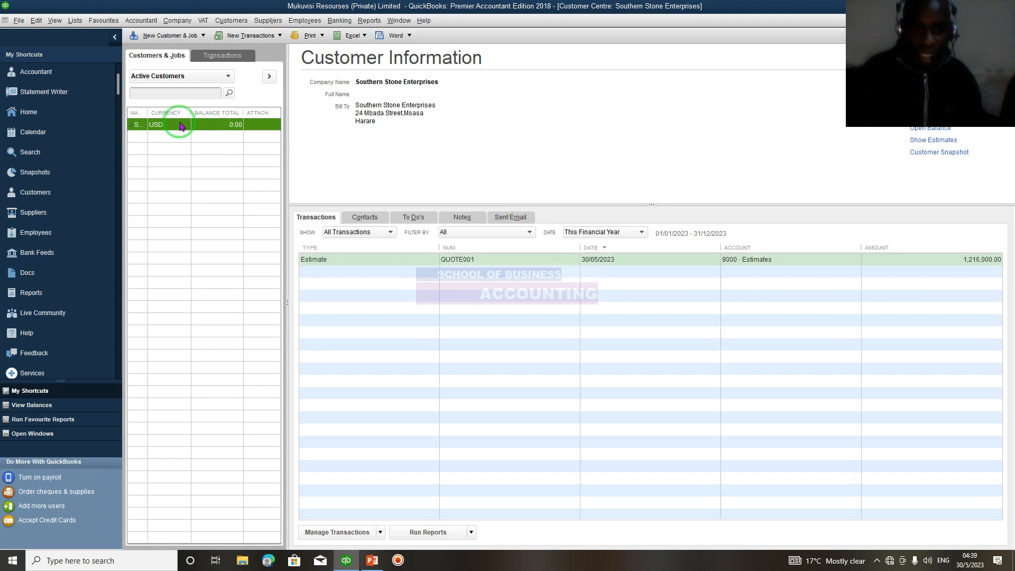
drag(149, 115, 239, 110)
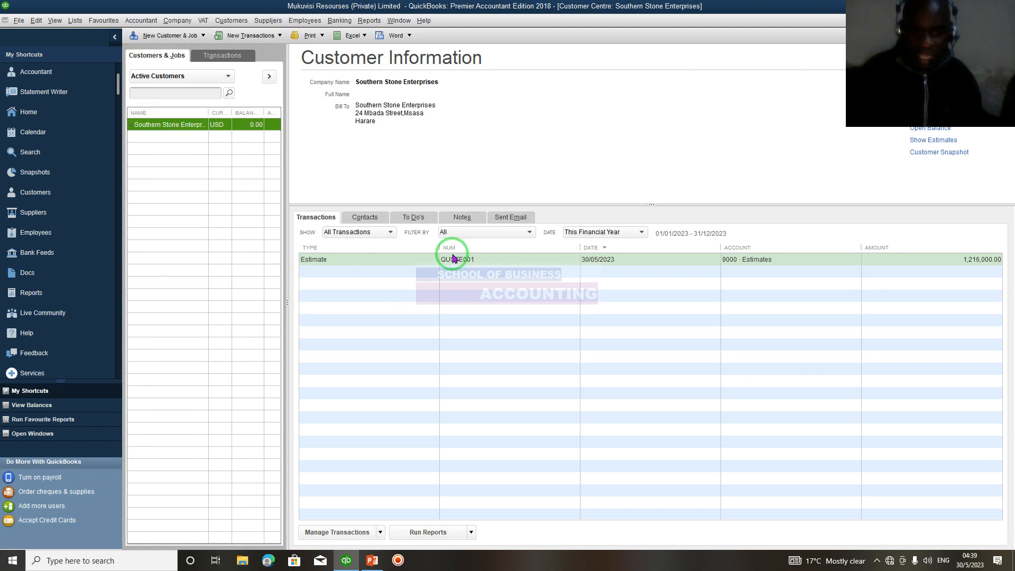
drag(441, 249, 441, 249)
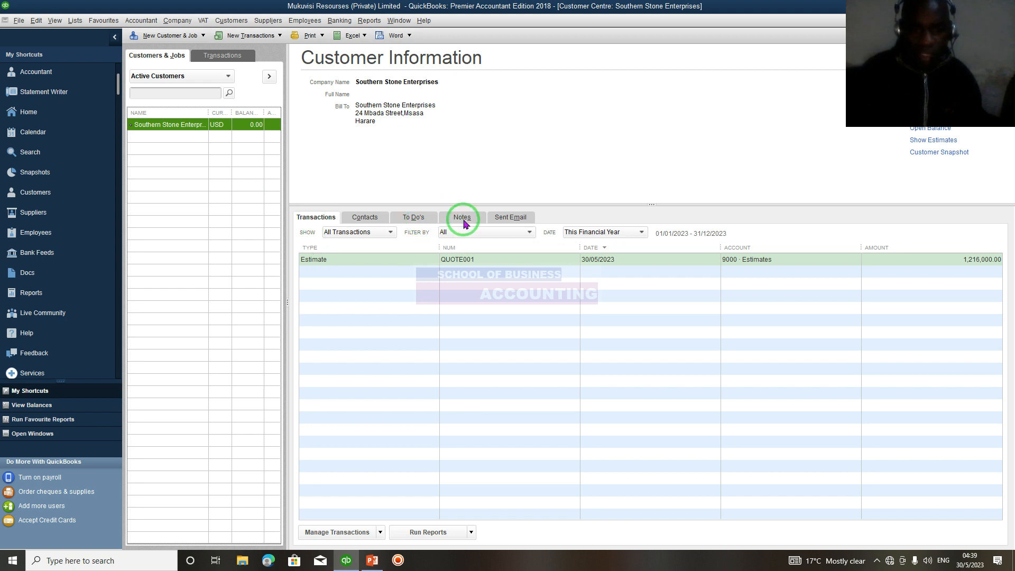
click(311, 222)
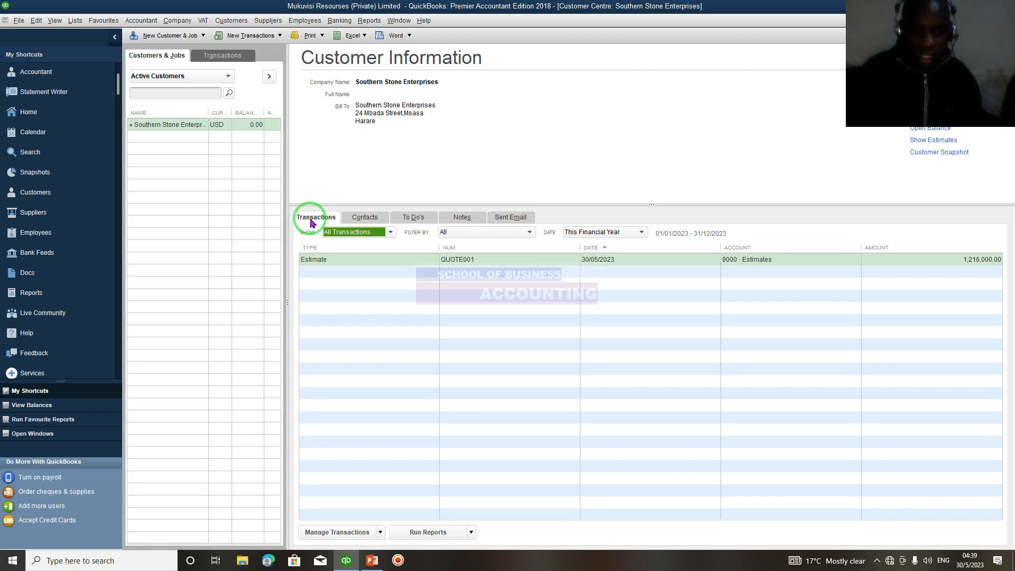